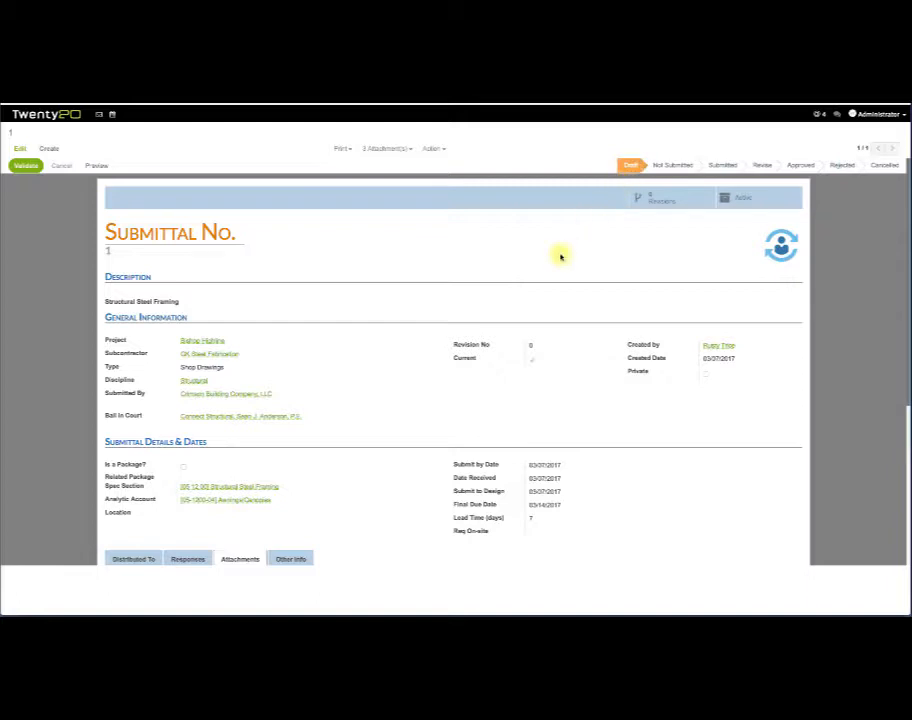
- Look over the submittal's attachments and its Submitted To and Copy To distribution lists
{"action": "scroll", "coordinate": [561, 257], "scroll_direction": "down", "scroll_amount": 3}
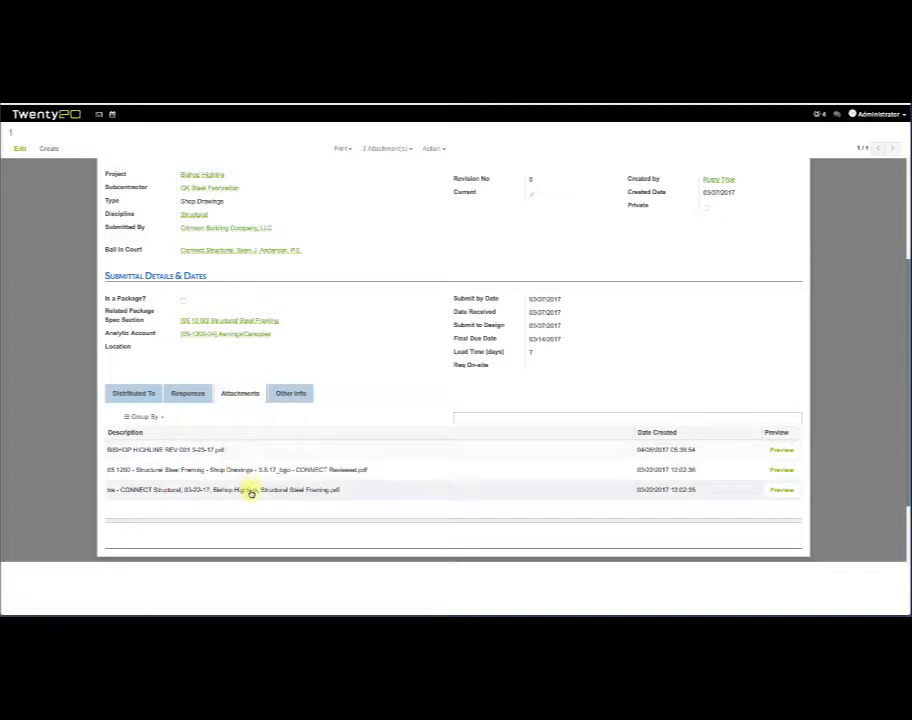
{"action": "left_click", "coordinate": [128, 394]}
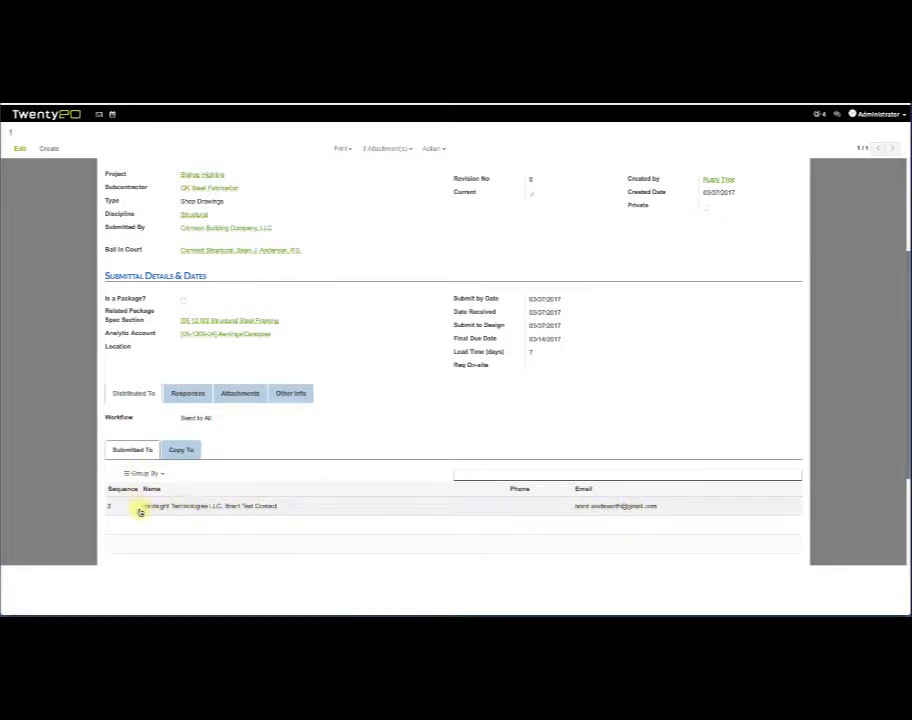
{"action": "left_click", "coordinate": [180, 450]}
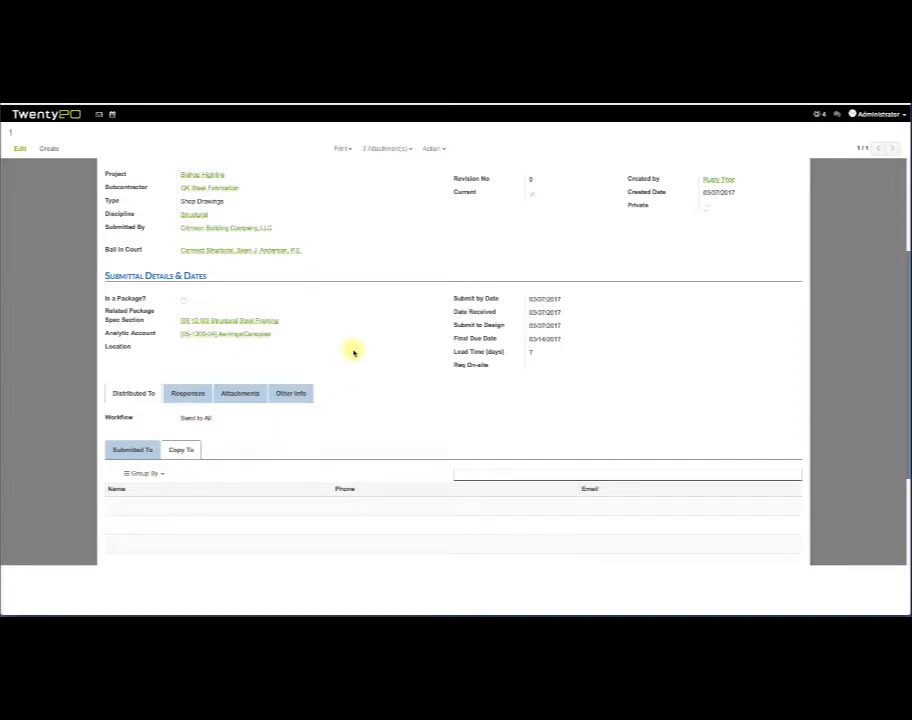
{"action": "scroll", "coordinate": [353, 352], "scroll_direction": "up", "scroll_amount": 5}
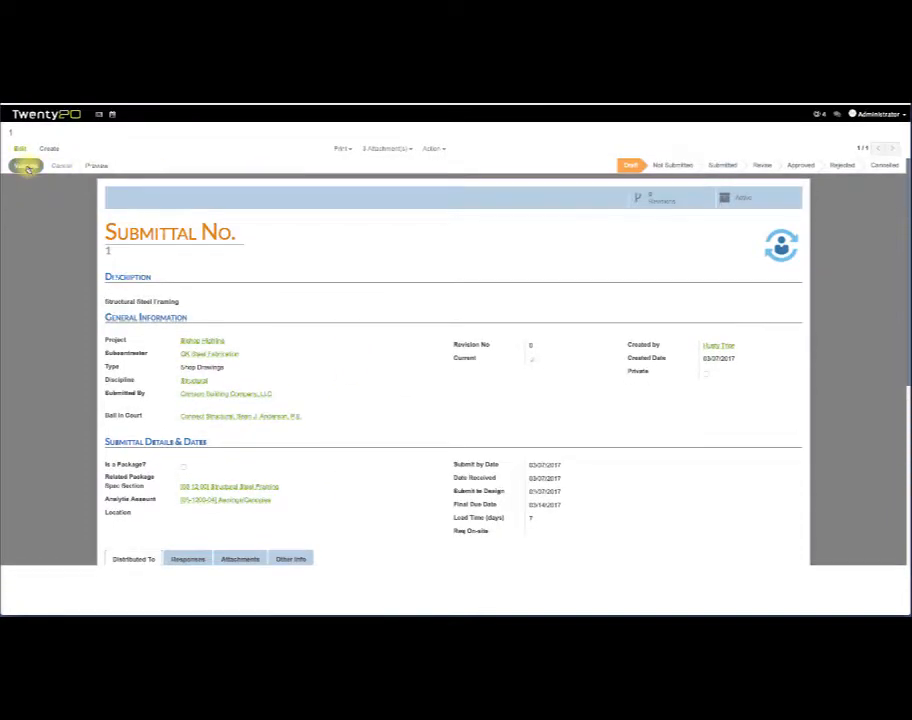
- Validate the Structural Steel Framing submittal and submit it for review by sending the prepared email with its PDF attachment
{"action": "left_click", "coordinate": [26, 166]}
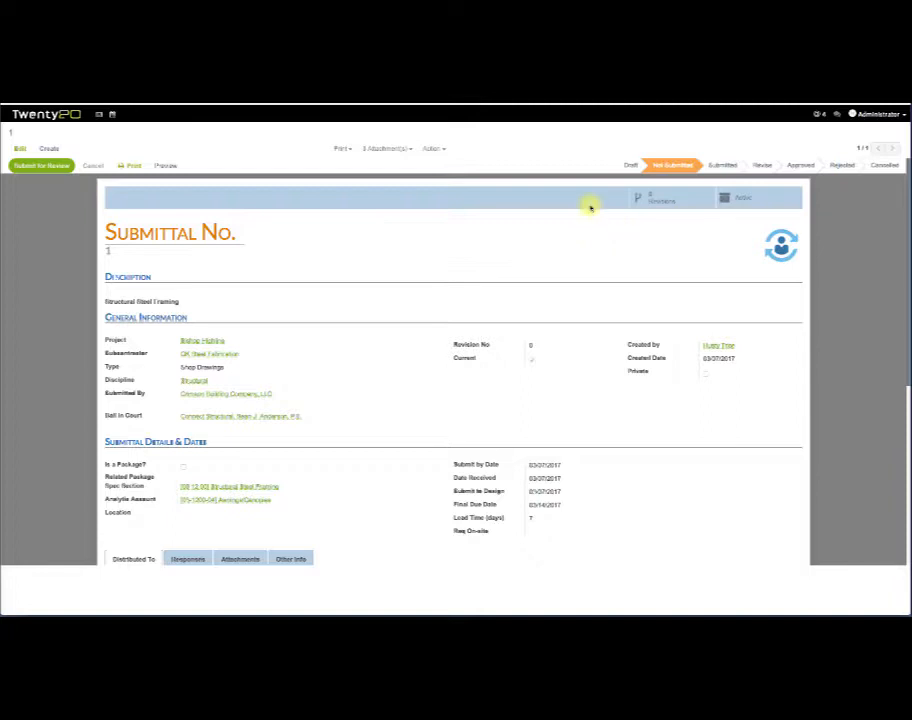
{"action": "left_click", "coordinate": [50, 168]}
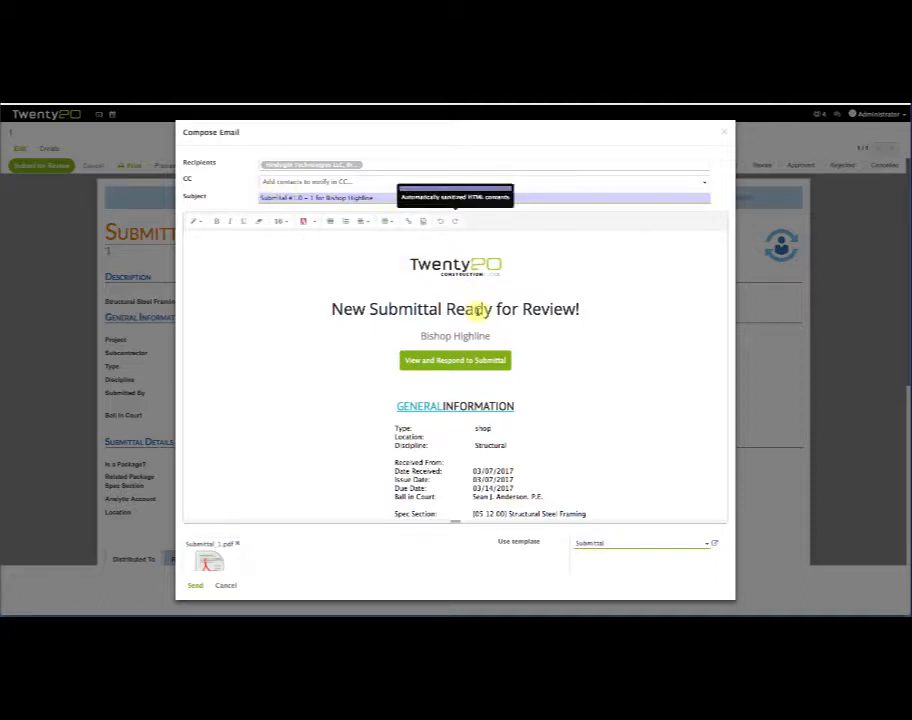
{"action": "scroll", "coordinate": [476, 320], "scroll_direction": "down", "scroll_amount": 2}
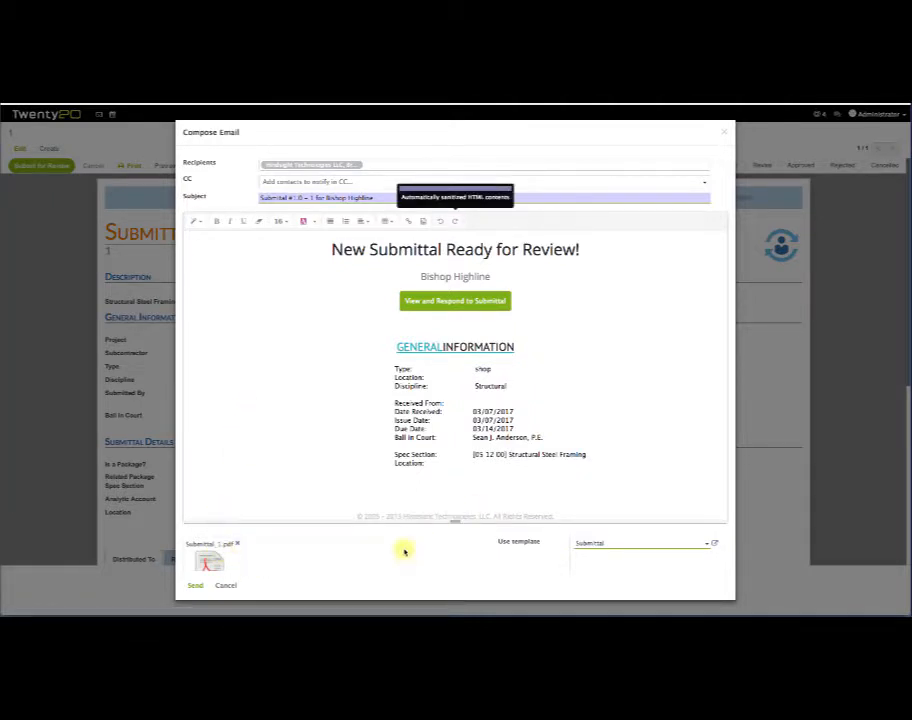
{"action": "left_click", "coordinate": [199, 586]}
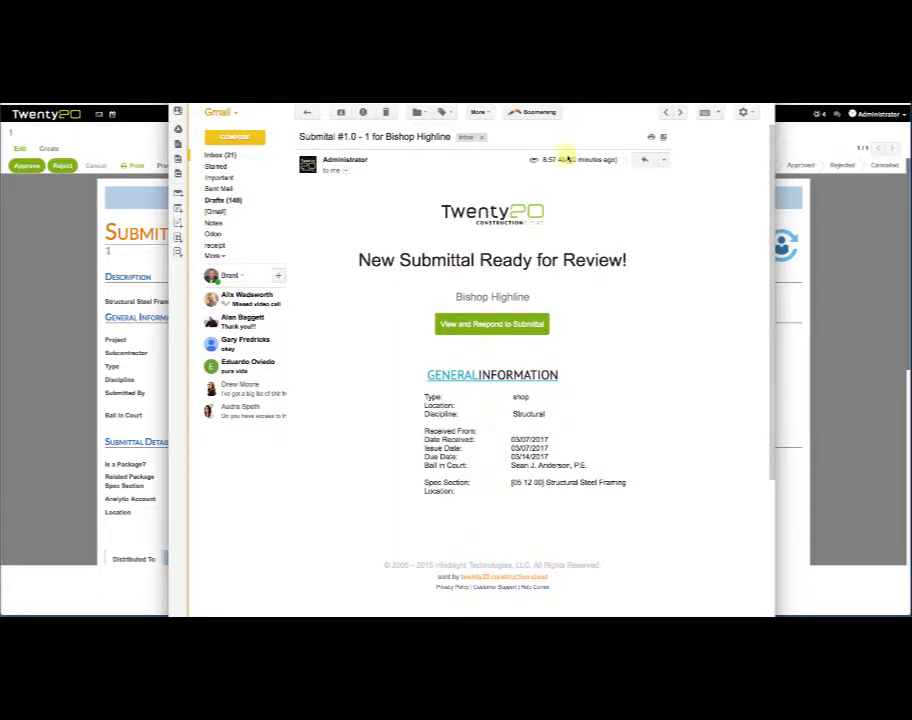
- Open the submittal's response page from the Gmail notification and preview the CONNECT Reviewed shop drawings attachment
{"action": "left_click", "coordinate": [512, 326]}
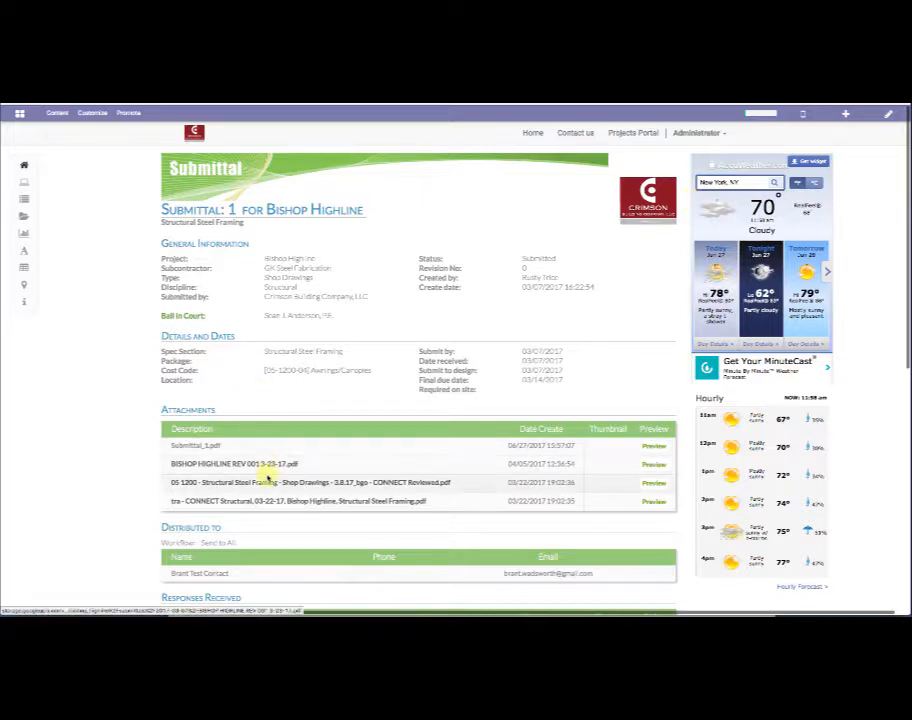
{"action": "scroll", "coordinate": [265, 488], "scroll_direction": "down", "scroll_amount": 2}
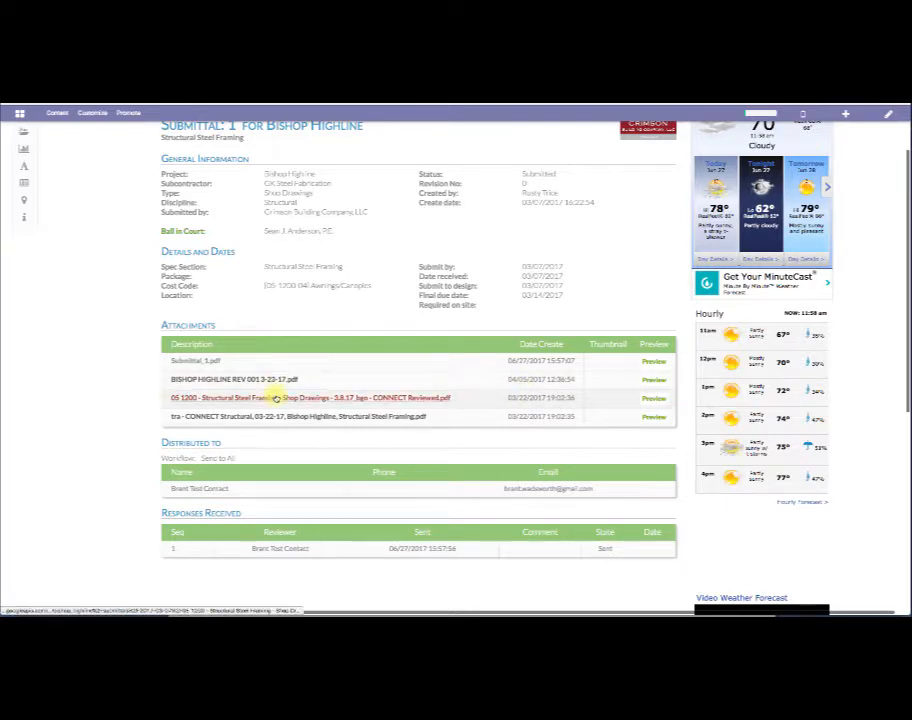
{"action": "left_click", "coordinate": [655, 399]}
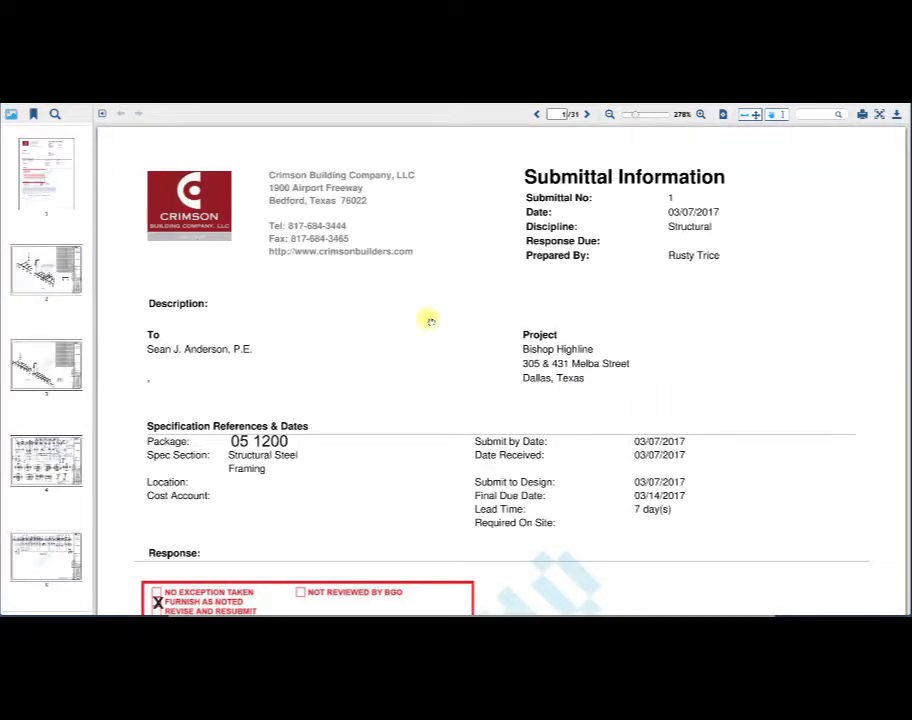
- Examine page 2 of the shop drawings at 135% zoom and close the preview
{"action": "scroll", "coordinate": [430, 320], "scroll_direction": "down", "scroll_amount": 1}
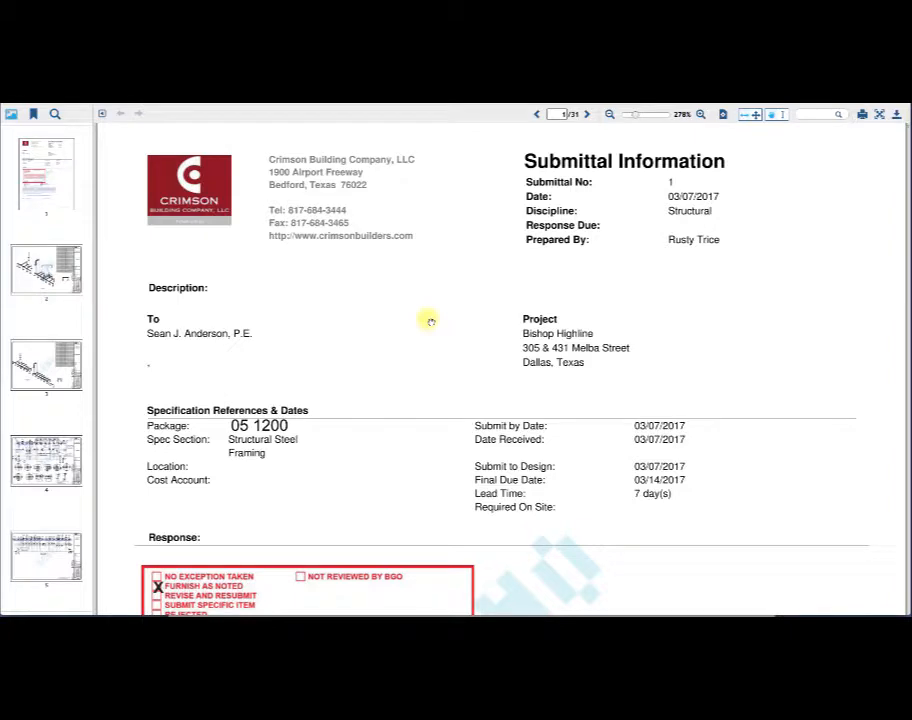
{"action": "scroll", "coordinate": [430, 320], "scroll_direction": "down", "scroll_amount": 5}
{"action": "left_click", "coordinate": [41, 254]}
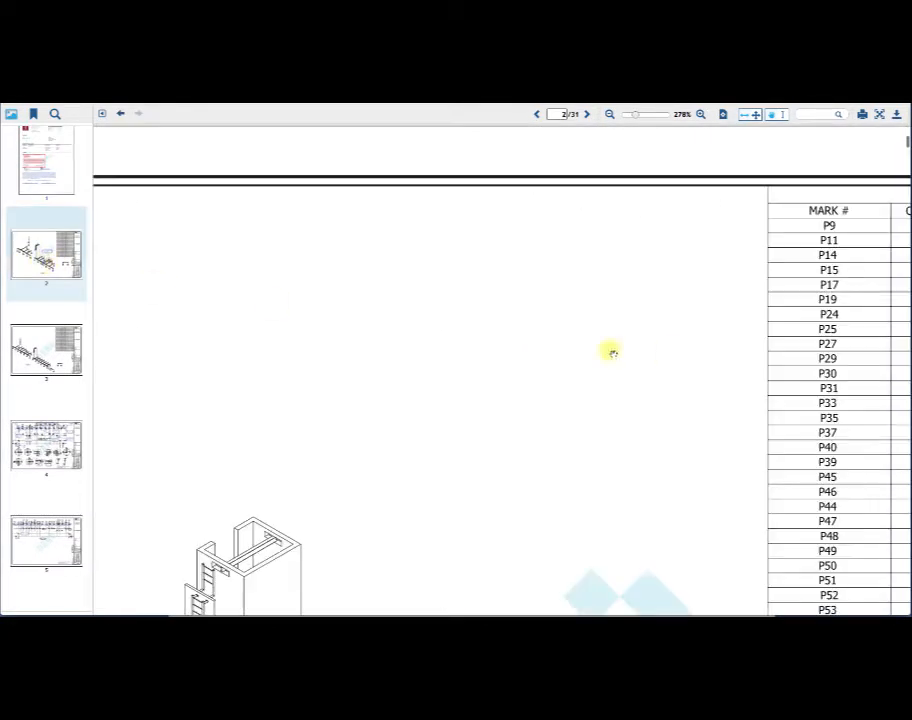
{"action": "scroll", "coordinate": [664, 352], "scroll_direction": "down", "scroll_amount": 10}
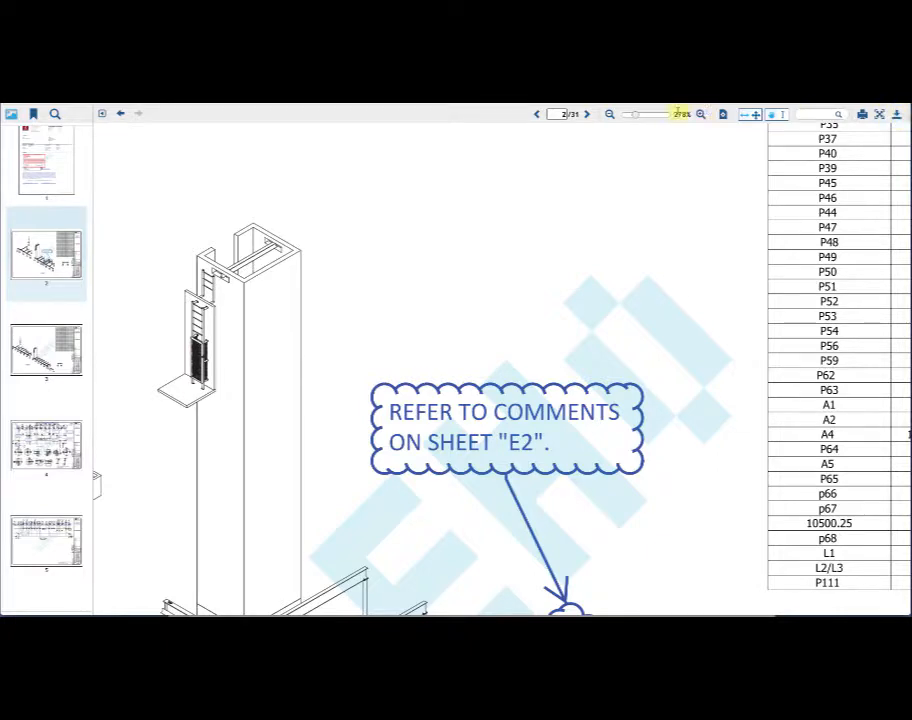
{"action": "mouse_move", "coordinate": [637, 116]}
{"action": "left_mouse_down"}
{"action": "mouse_move", "coordinate": [651, 116]}
{"action": "mouse_move", "coordinate": [613, 116]}
{"action": "mouse_move", "coordinate": [630, 116]}
{"action": "left_mouse_up"}
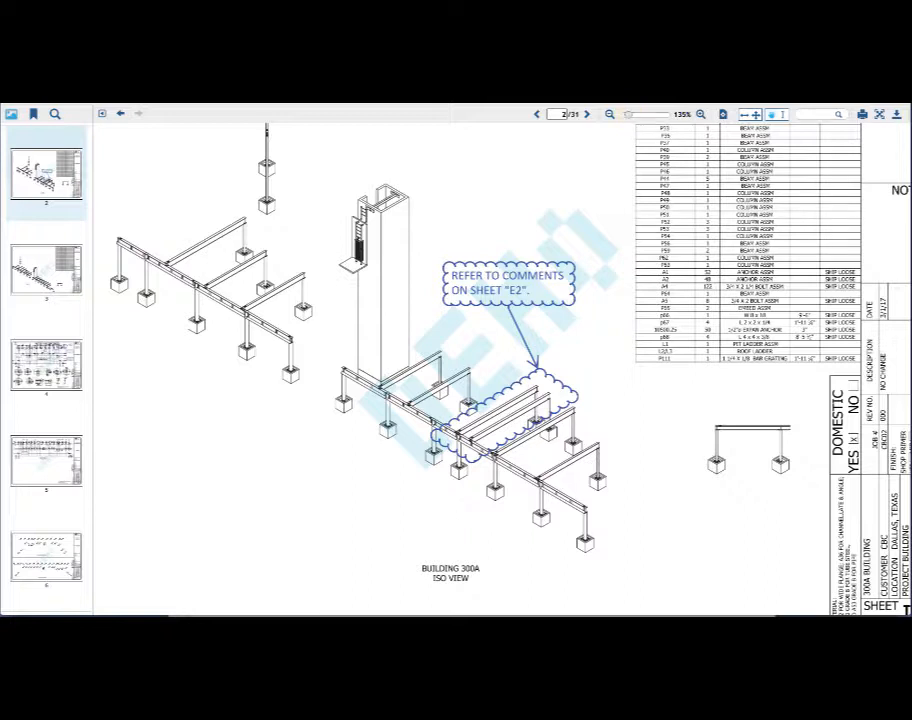
{"action": "key", "text": "ctrl+w"}
{"action": "scroll", "coordinate": [495, 388], "scroll_direction": "up", "scroll_amount": 2}
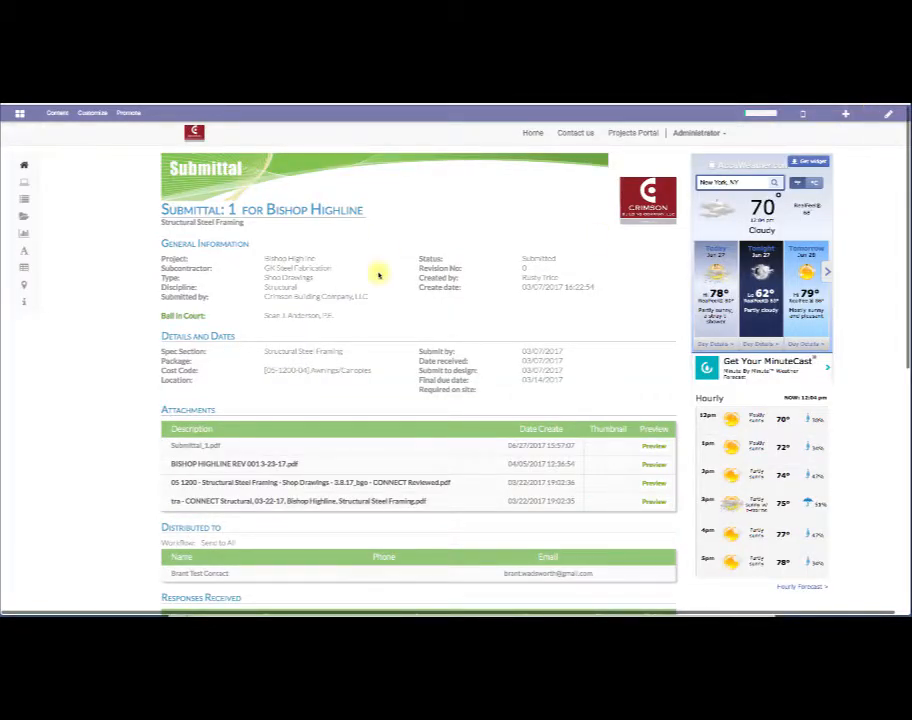
- Respond to the submittal with the comment "just enter some comments" and the decision Reject, without attaching a file
{"action": "scroll", "coordinate": [378, 274], "scroll_direction": "down", "scroll_amount": 5}
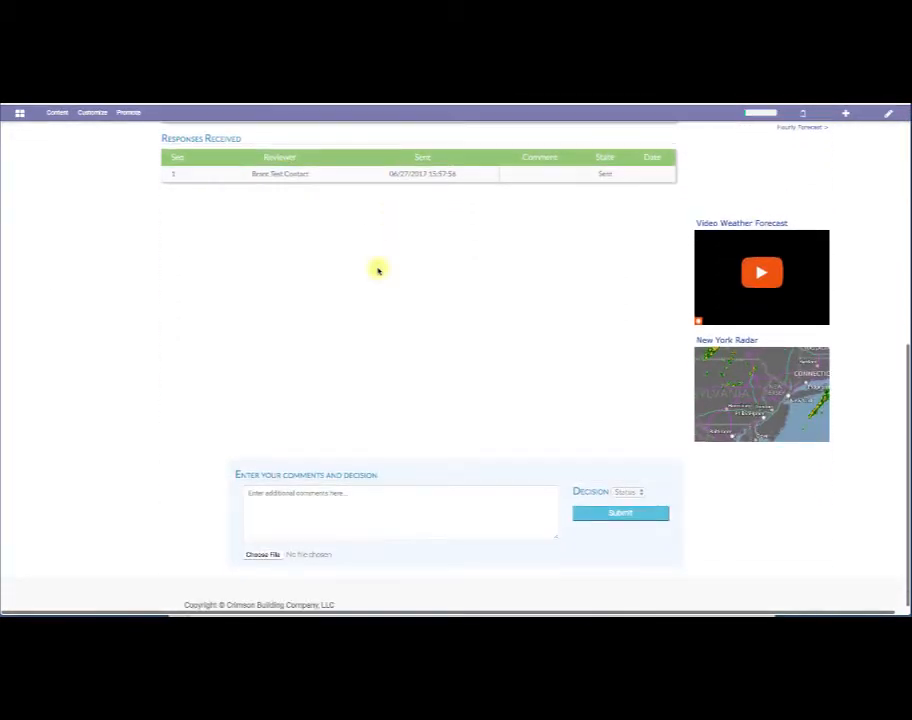
{"action": "left_click", "coordinate": [628, 494]}
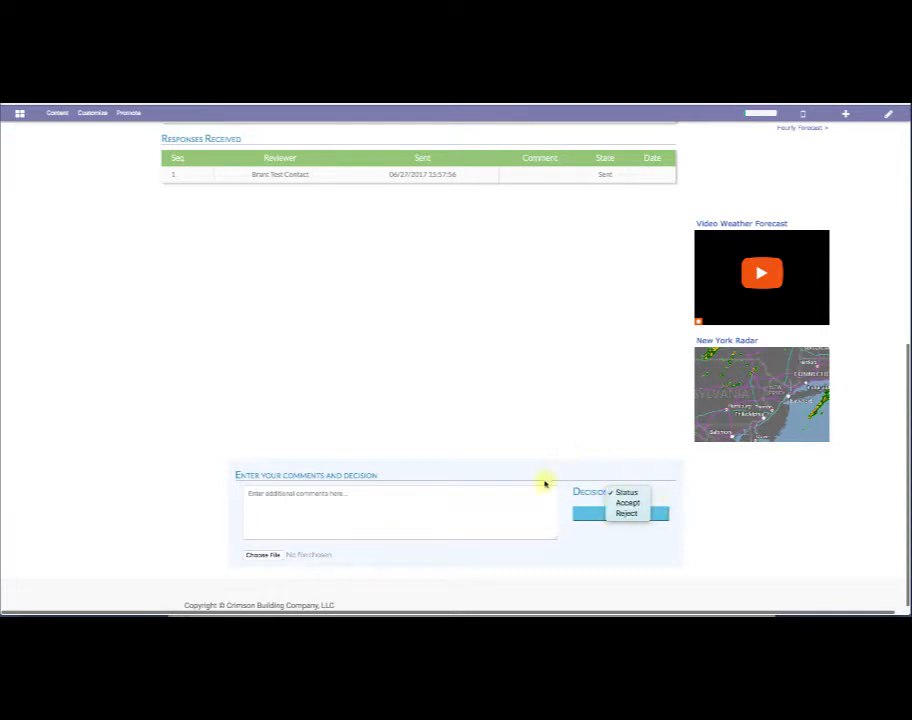
{"action": "left_click", "coordinate": [393, 500]}
{"action": "left_click", "coordinate": [386, 501]}
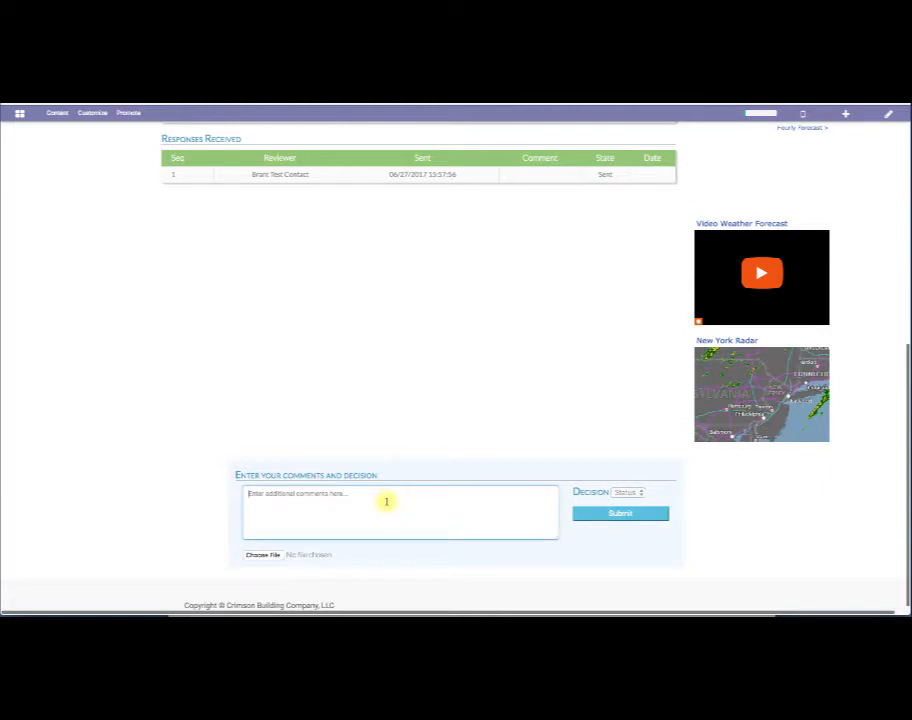
{"action": "type", "text": "Just"}
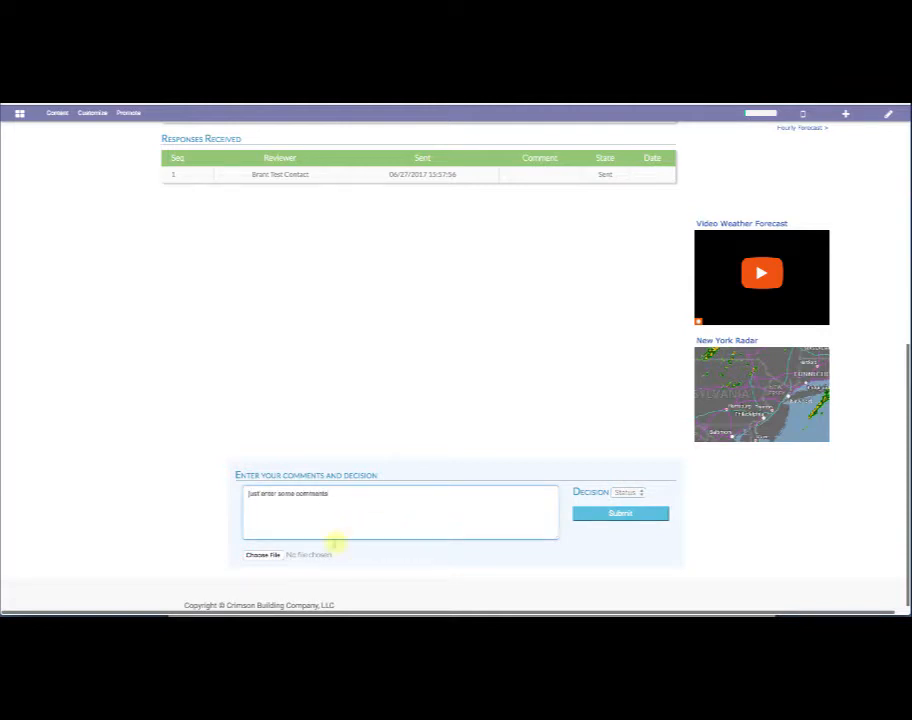
{"action": "left_click", "coordinate": [262, 554]}
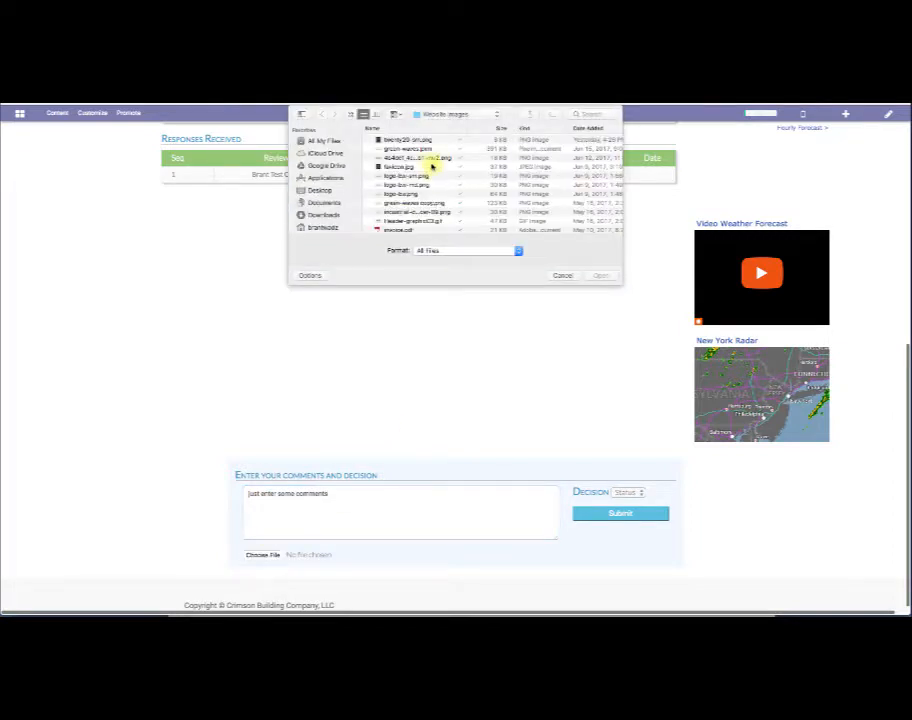
{"action": "left_click", "coordinate": [564, 276]}
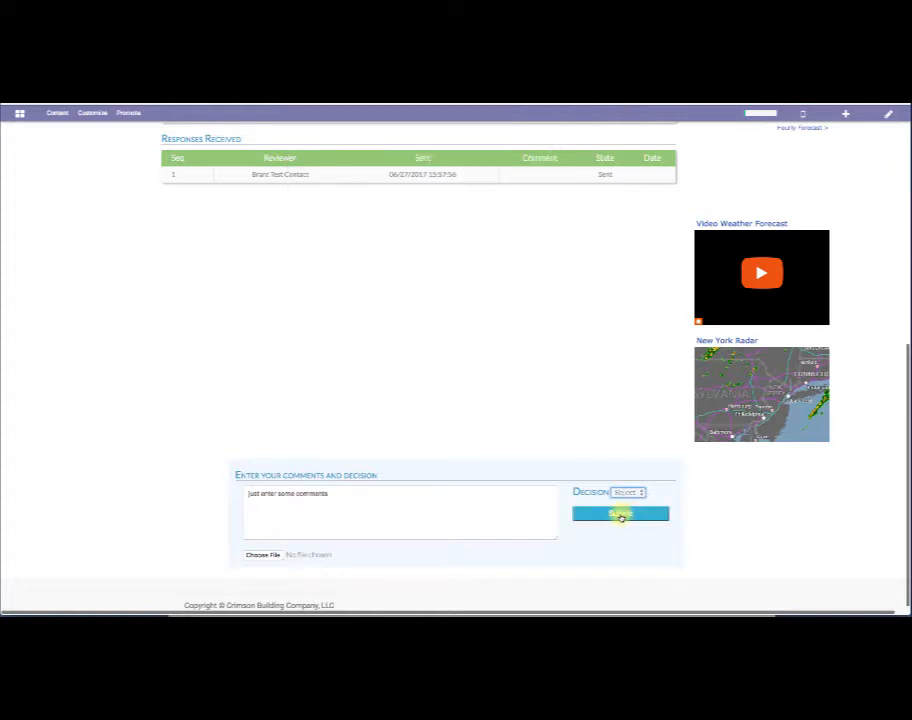
{"action": "left_click", "coordinate": [621, 515]}
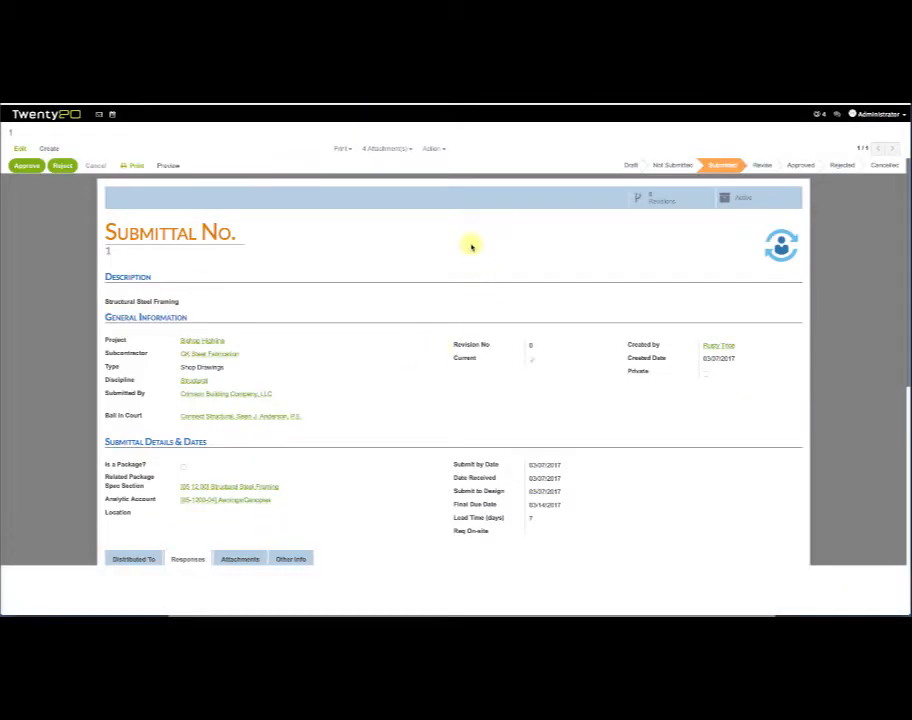
- Reject the submittal in Twenty20 and check the reviewer's response in its record
{"action": "left_click", "coordinate": [62, 165]}
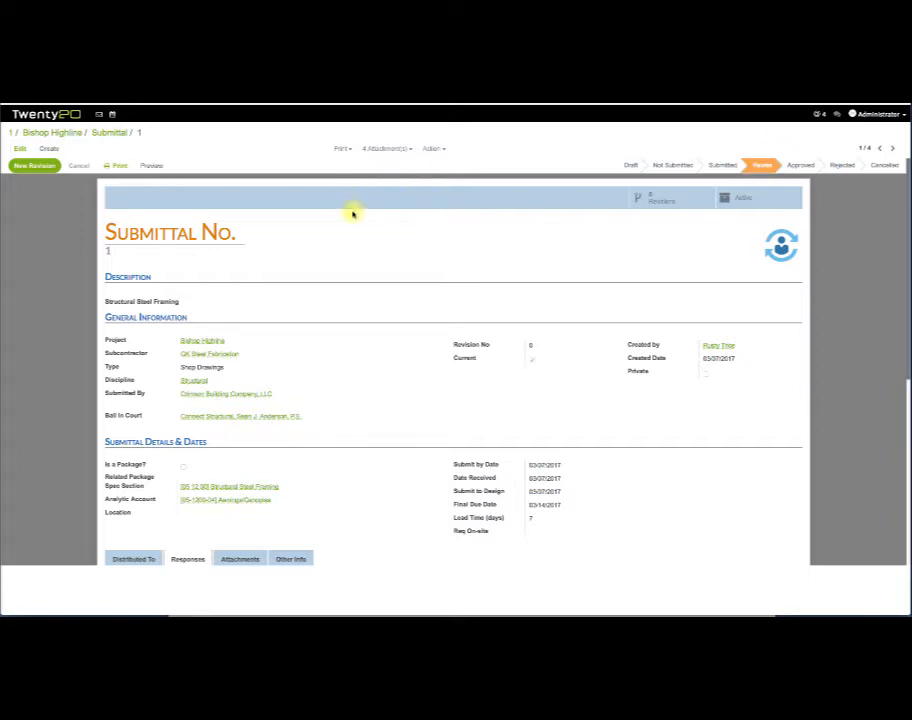
{"action": "scroll", "coordinate": [407, 281], "scroll_direction": "down", "scroll_amount": 5}
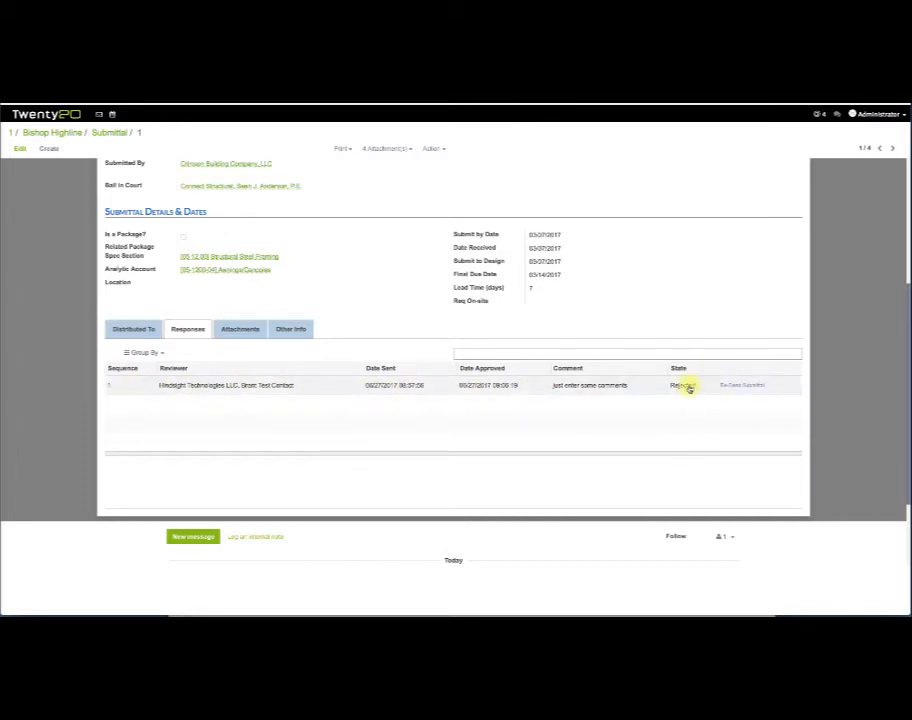
{"action": "scroll", "coordinate": [711, 322], "scroll_direction": "up", "scroll_amount": 5}
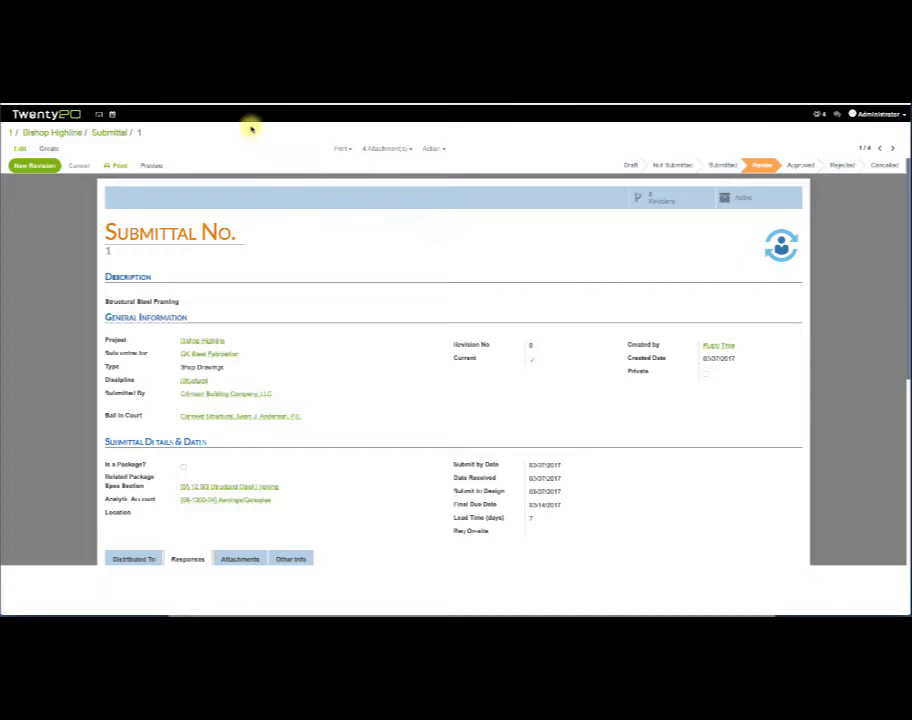
- Create a new revision of the rejected submittal, look over its editable details and distribution list, and save it
{"action": "left_click", "coordinate": [33, 166]}
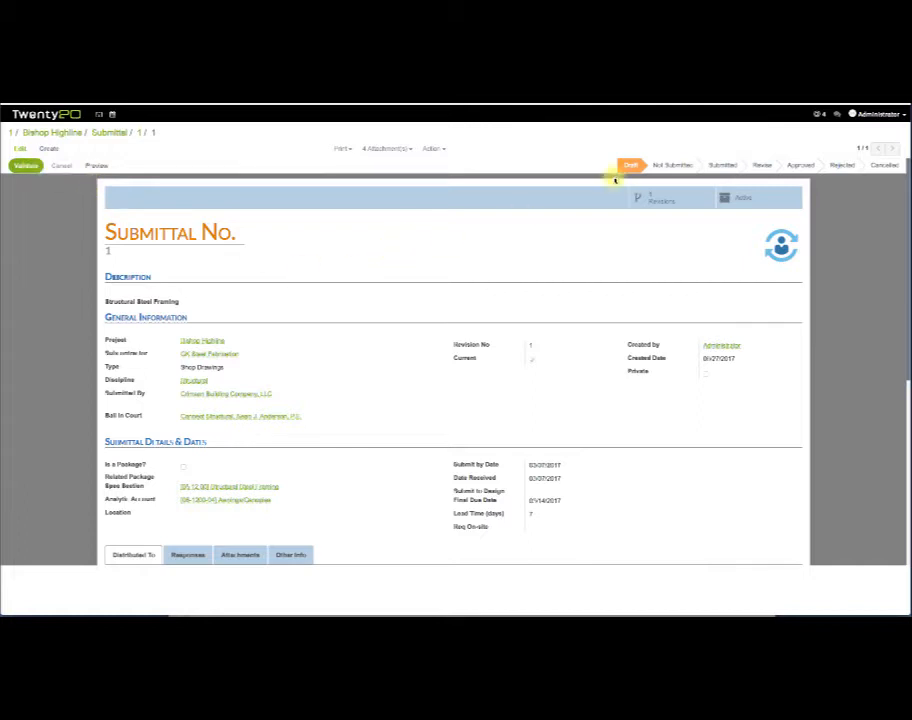
{"action": "left_click", "coordinate": [18, 150]}
{"action": "scroll", "coordinate": [487, 275], "scroll_direction": "down", "scroll_amount": 1}
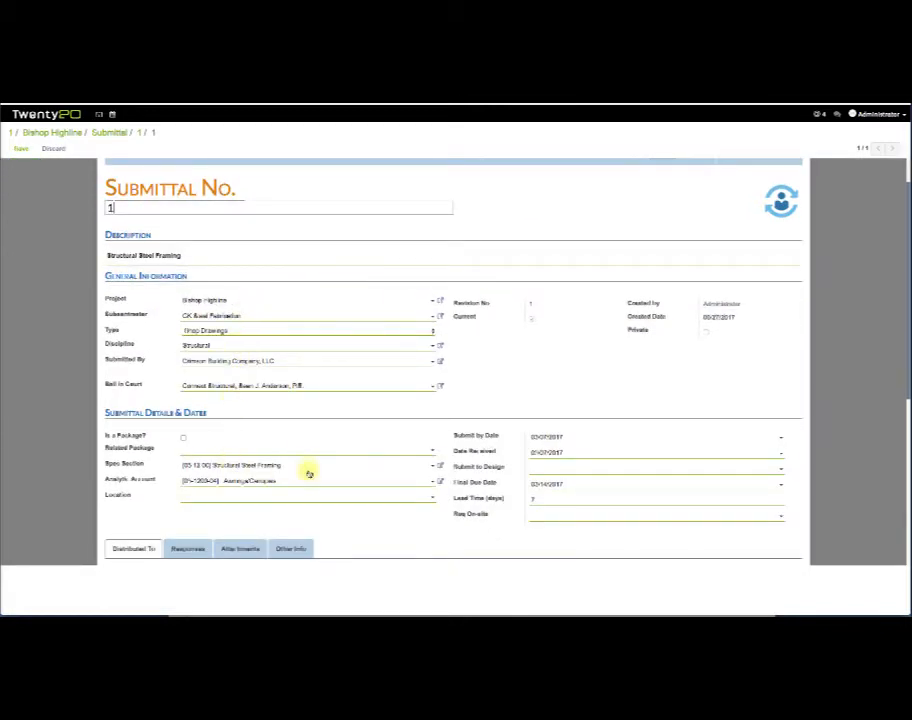
{"action": "scroll", "coordinate": [331, 470], "scroll_direction": "down", "scroll_amount": 1}
{"action": "scroll", "coordinate": [331, 470], "scroll_direction": "down", "scroll_amount": 2}
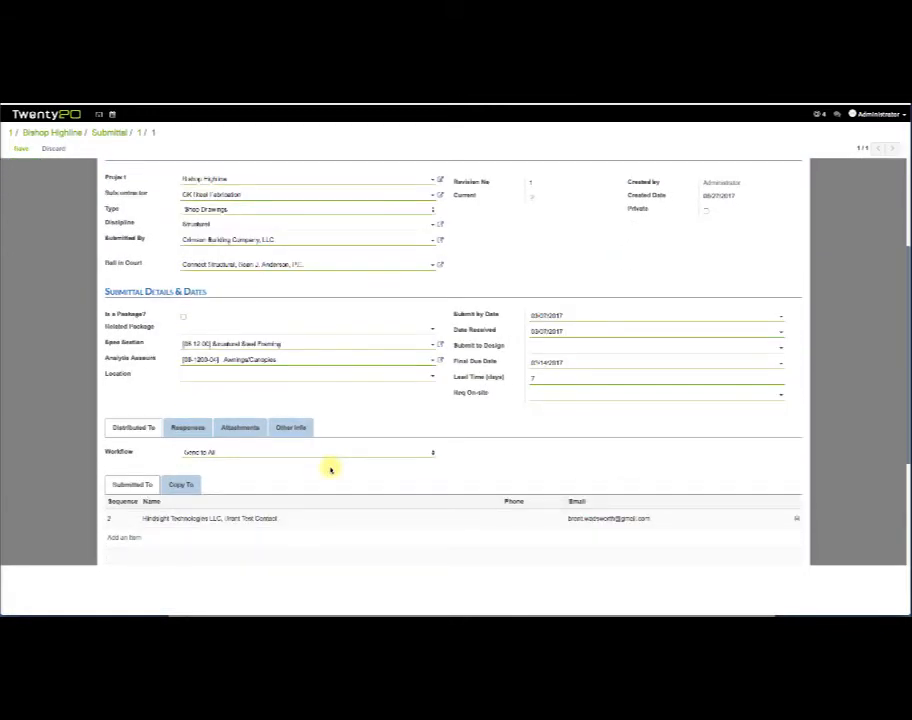
{"action": "scroll", "coordinate": [515, 274], "scroll_direction": "up", "scroll_amount": 4}
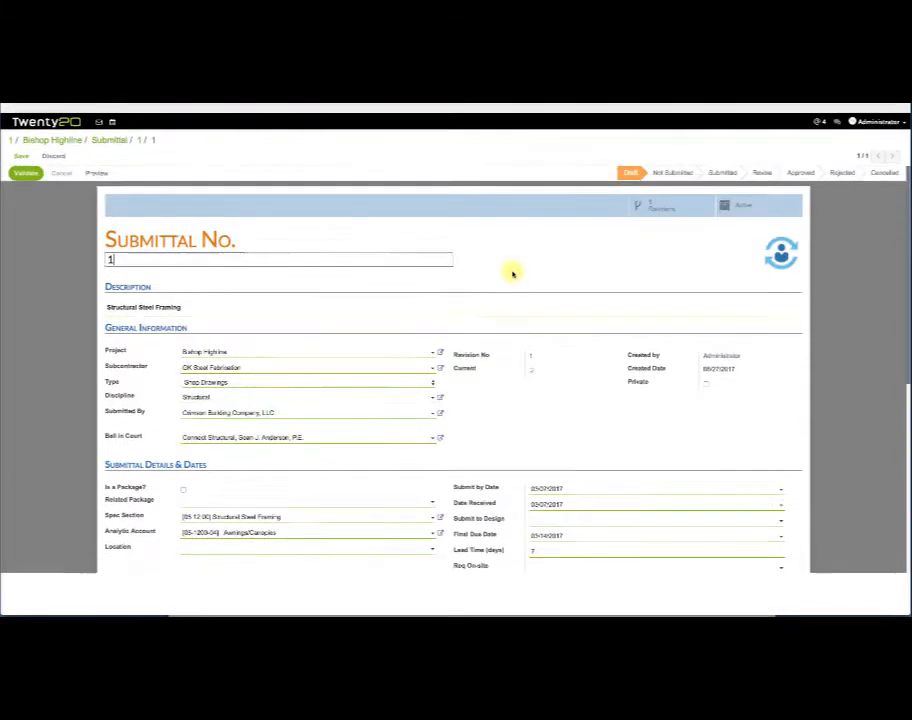
{"action": "left_click", "coordinate": [21, 148]}
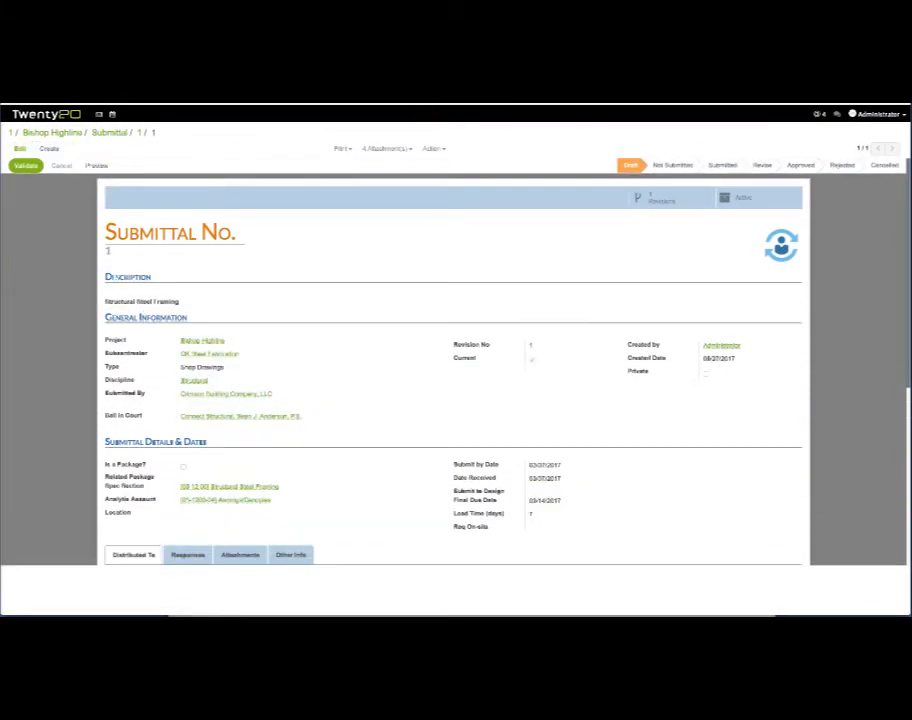
{"action": "left_click_drag", "start_coordinate": [645, 110], "coordinate": [910, 200]}
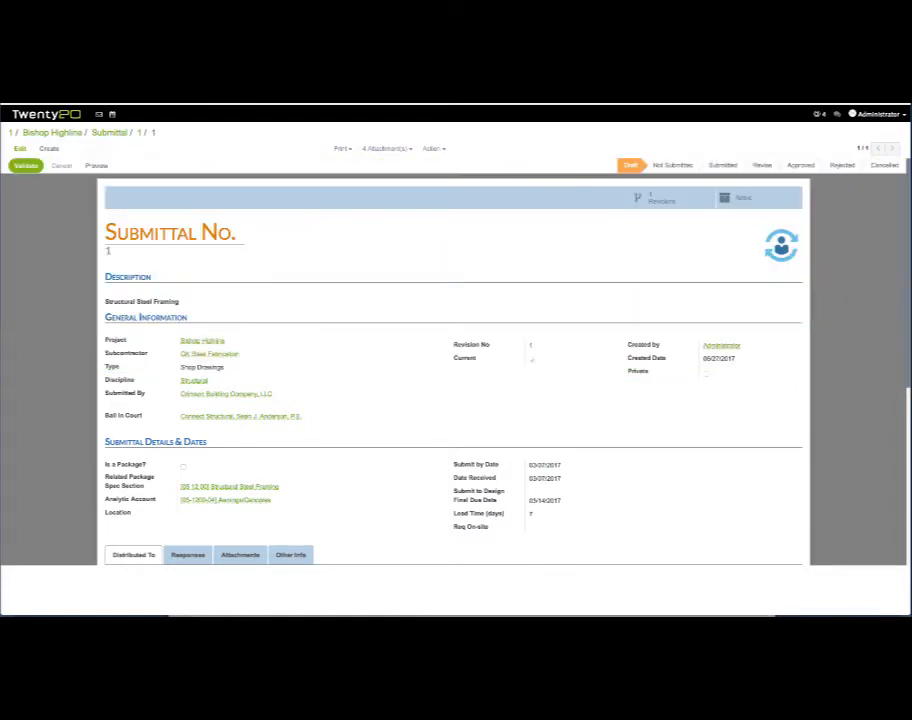
- Validate the new revision and submit it for review by sending the prepared email
{"action": "left_click", "coordinate": [25, 165]}
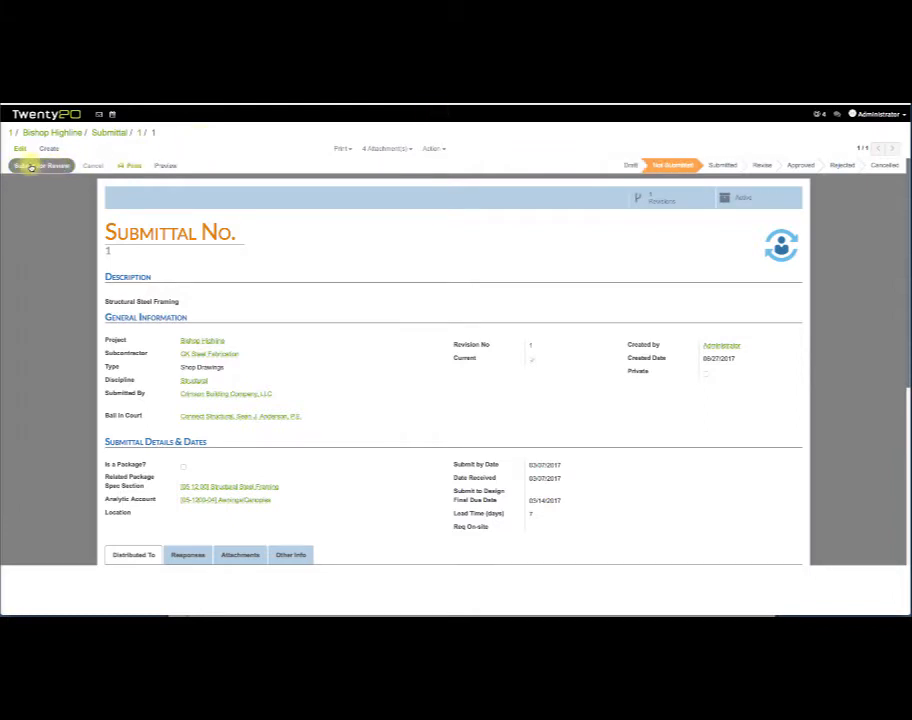
{"action": "left_click", "coordinate": [29, 168]}
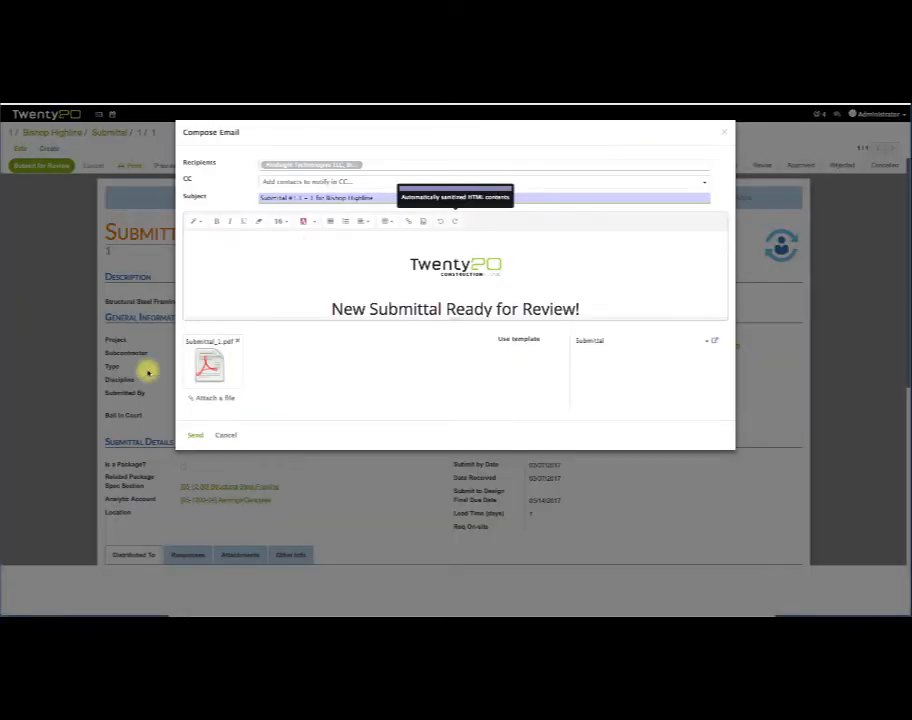
{"action": "left_click", "coordinate": [196, 437]}
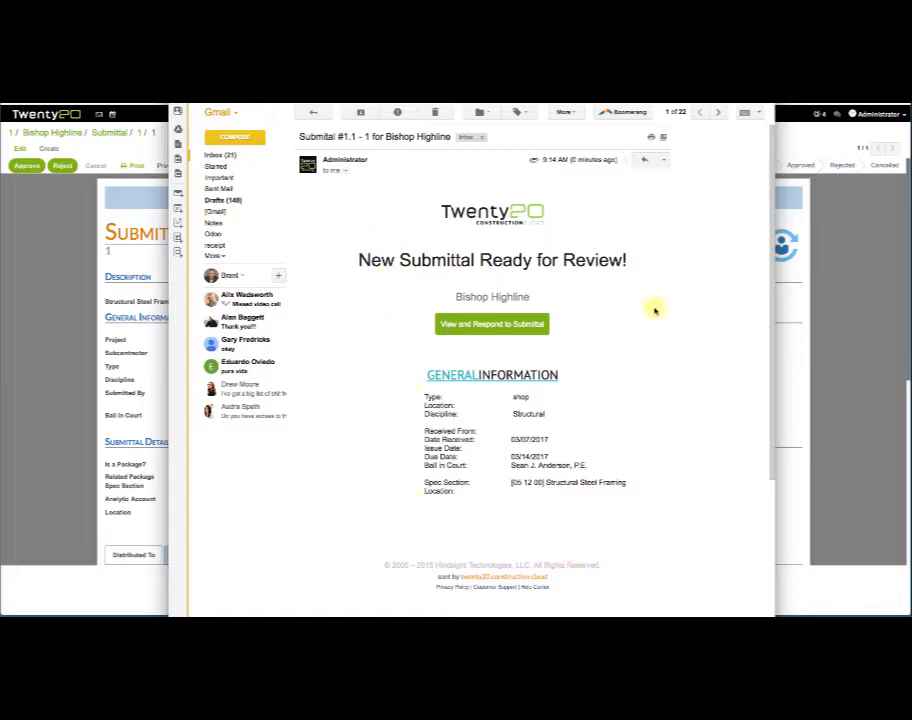
- Open the submittal from the review email and respond with the decision Accept and the comment "looks great"
{"action": "left_click", "coordinate": [505, 333]}
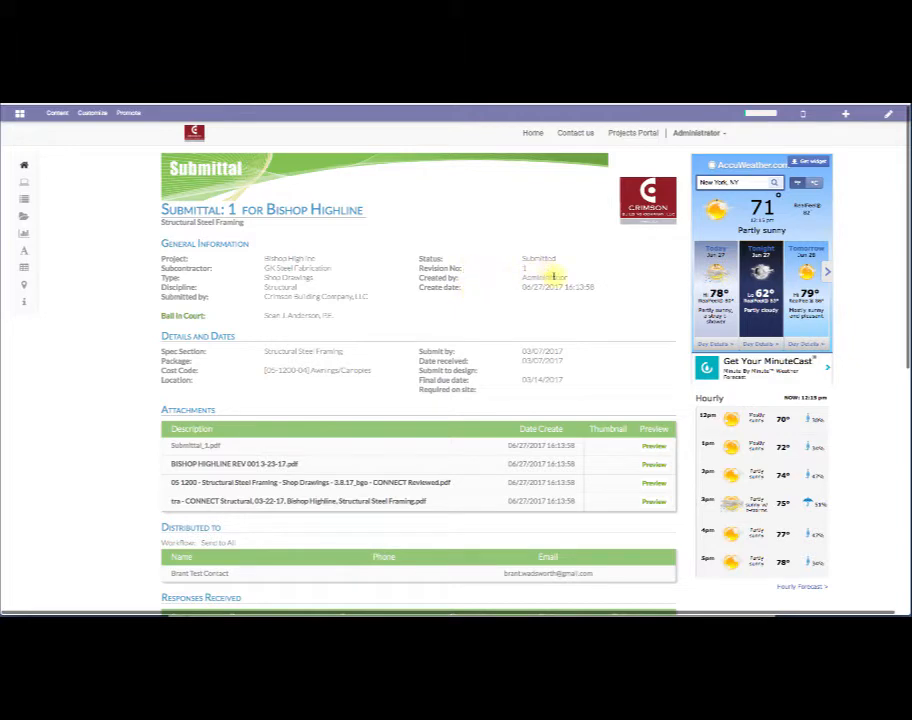
{"action": "scroll", "coordinate": [553, 276], "scroll_direction": "down", "scroll_amount": 3}
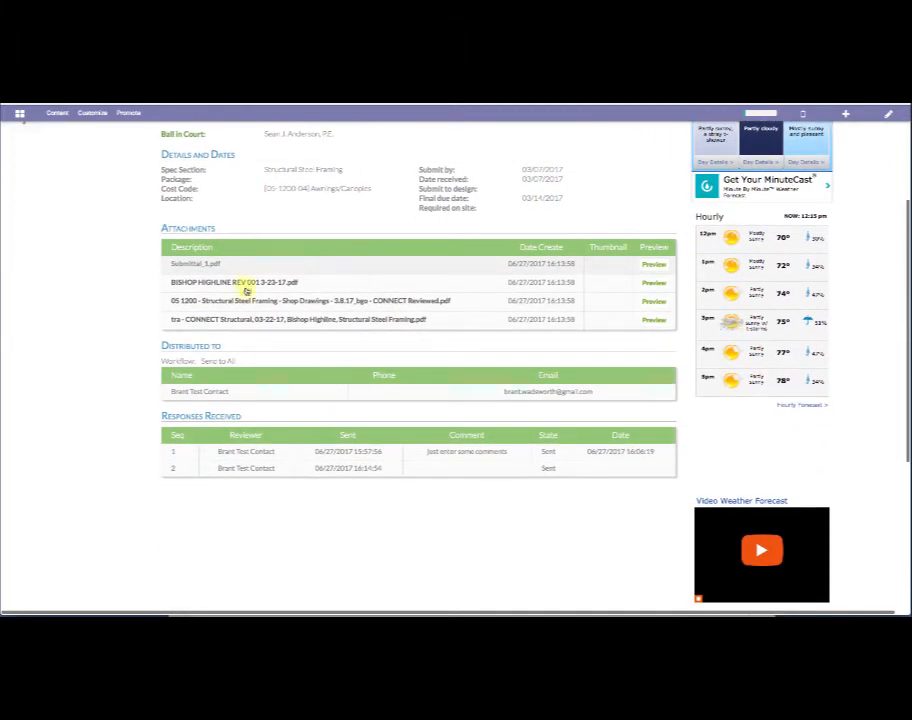
{"action": "scroll", "coordinate": [350, 299], "scroll_direction": "down", "scroll_amount": 5}
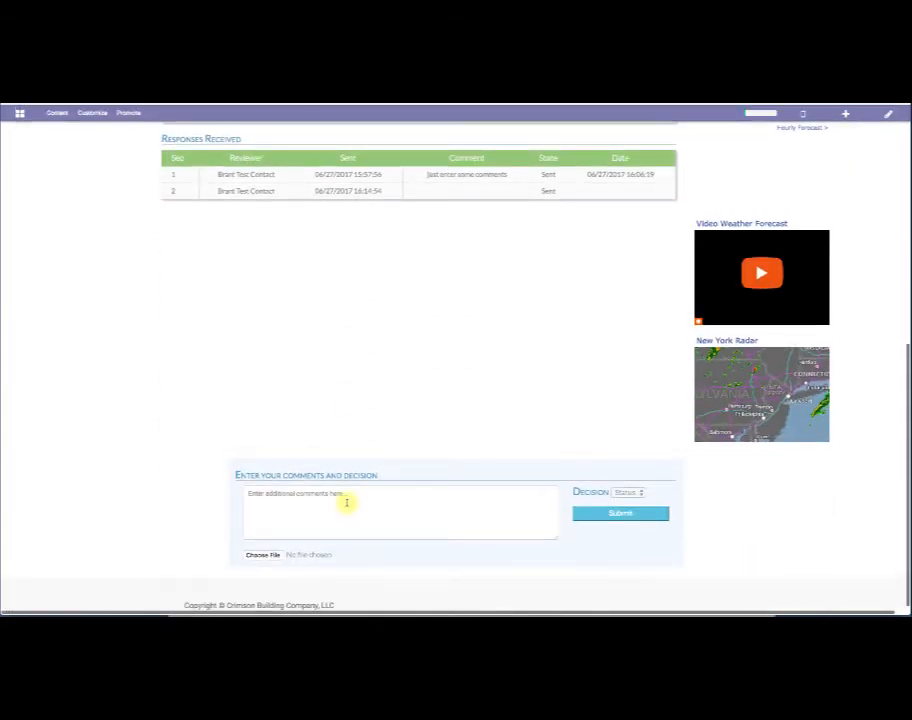
{"action": "left_click", "coordinate": [630, 492]}
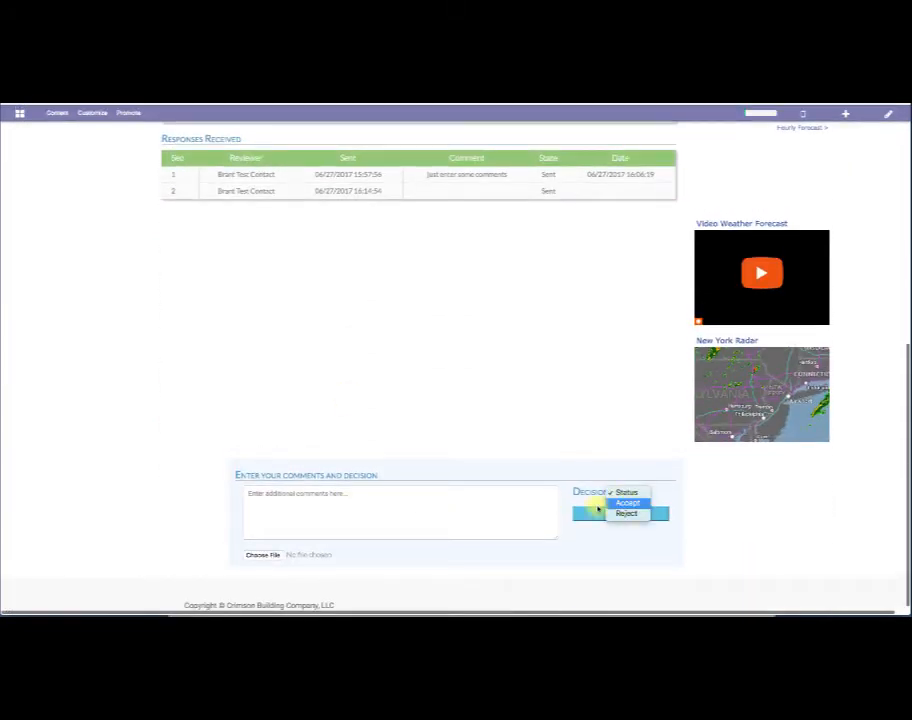
{"action": "left_click", "coordinate": [622, 503]}
{"action": "left_click", "coordinate": [502, 507]}
{"action": "type", "text": "looks great"}
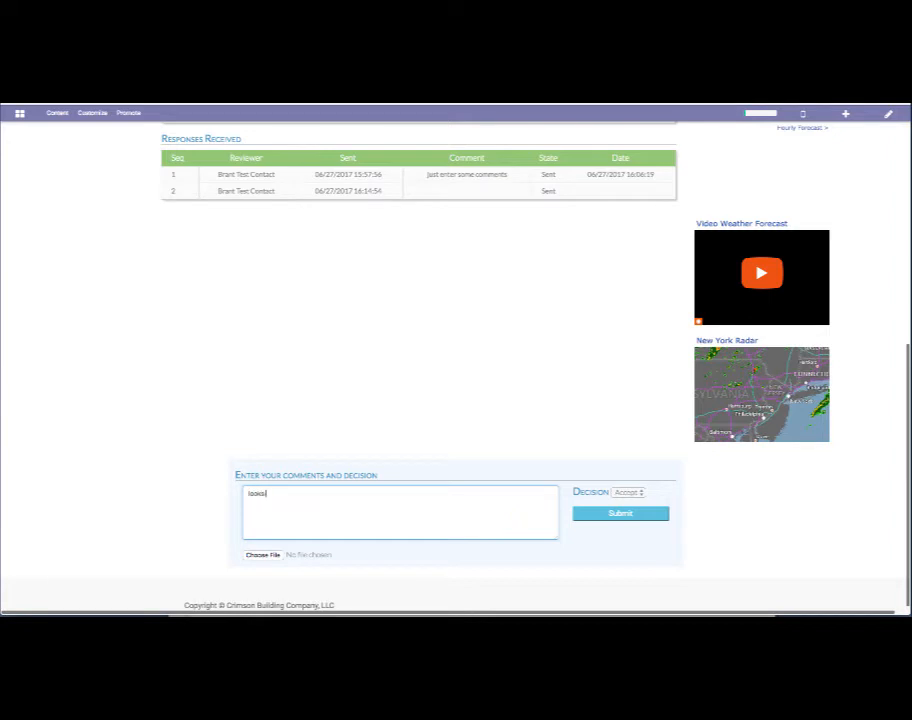
{"action": "left_click", "coordinate": [632, 516]}
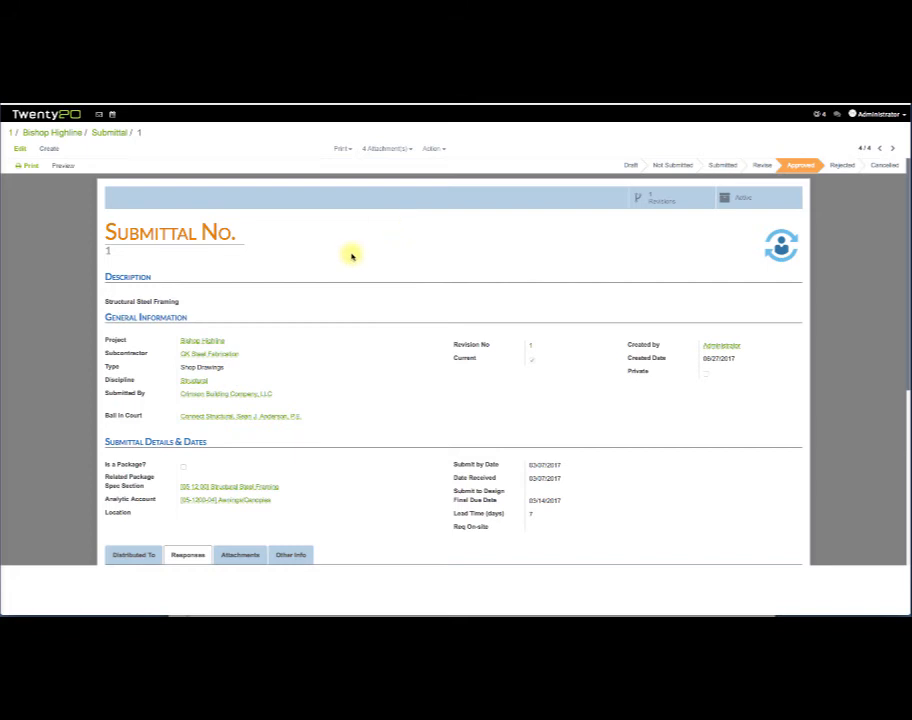
- Examine the revision history of the Structural Steel Framing submittal in Twenty20 and return to the current revision's record to review its details
{"action": "left_click", "coordinate": [664, 200]}
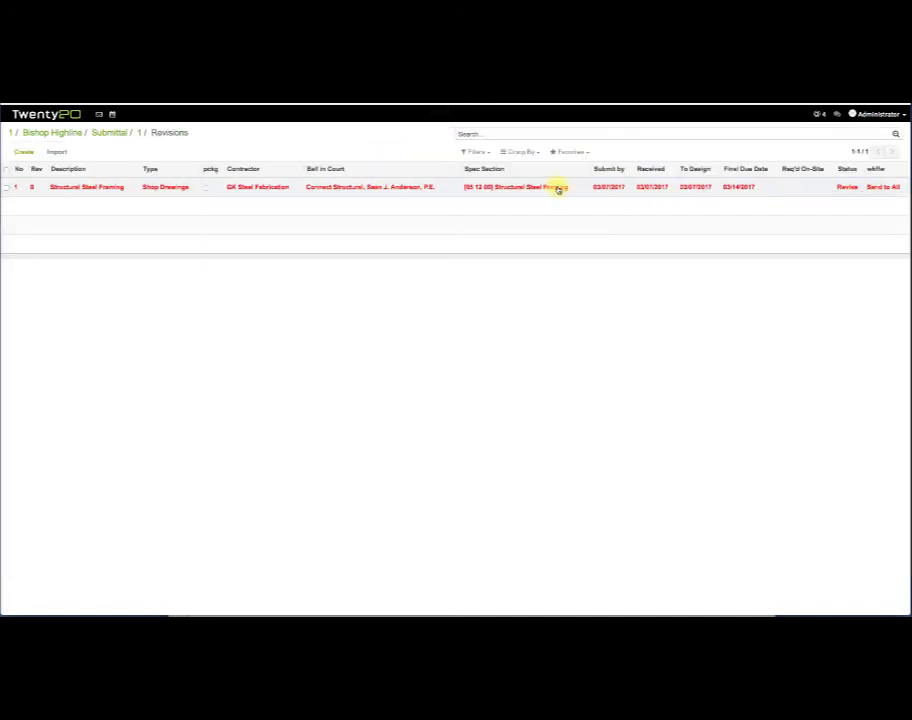
{"action": "left_click", "coordinate": [141, 133]}
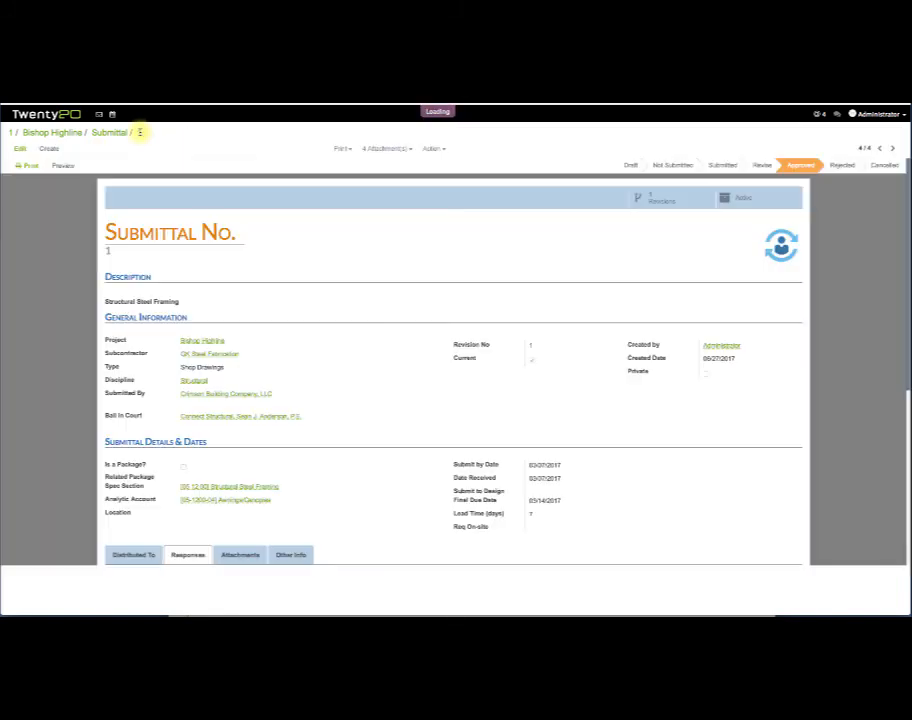
{"action": "scroll", "coordinate": [413, 319], "scroll_direction": "down", "scroll_amount": 2}
{"action": "scroll", "coordinate": [417, 319], "scroll_direction": "up", "scroll_amount": 1}
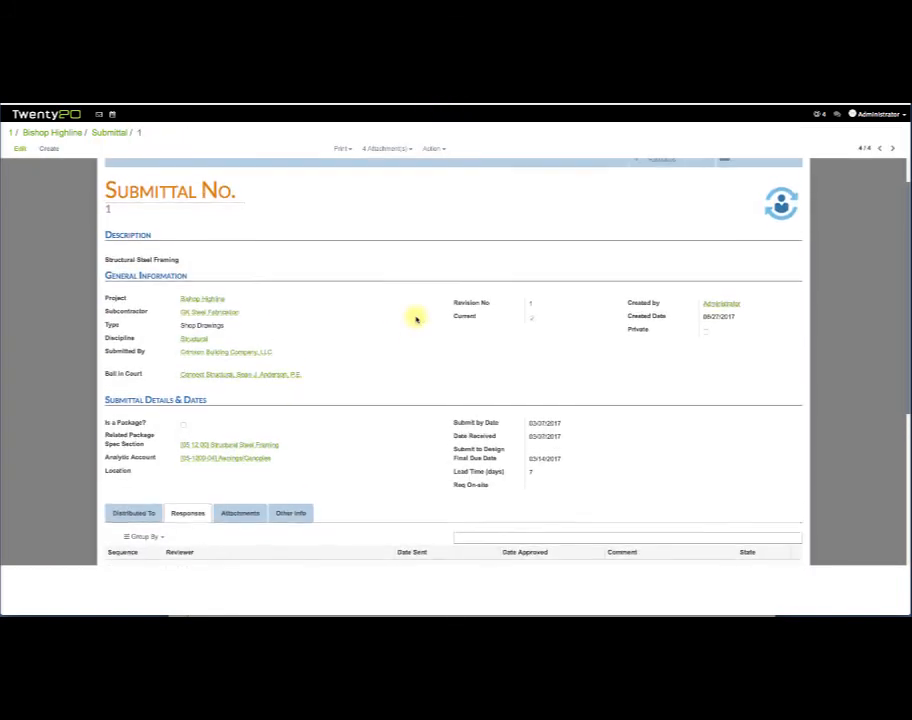